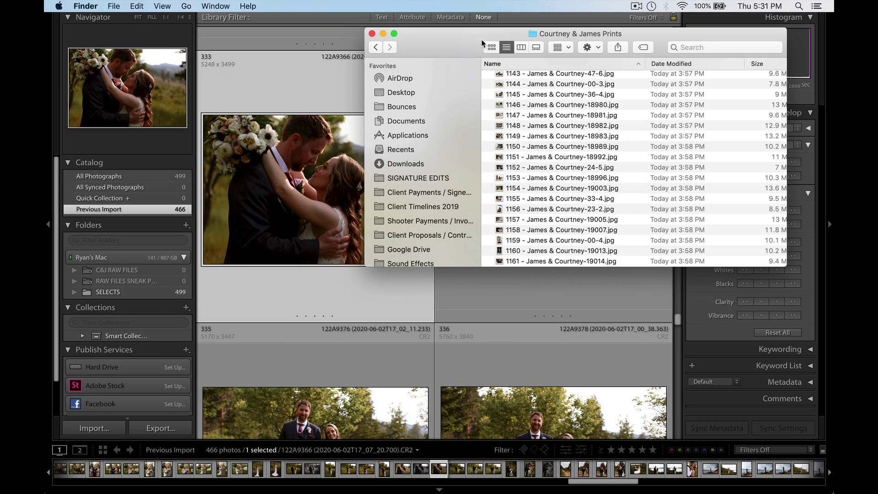
Select files 1144, 1148 and 1154 in the list, then scroll through the folder.
click(572, 85)
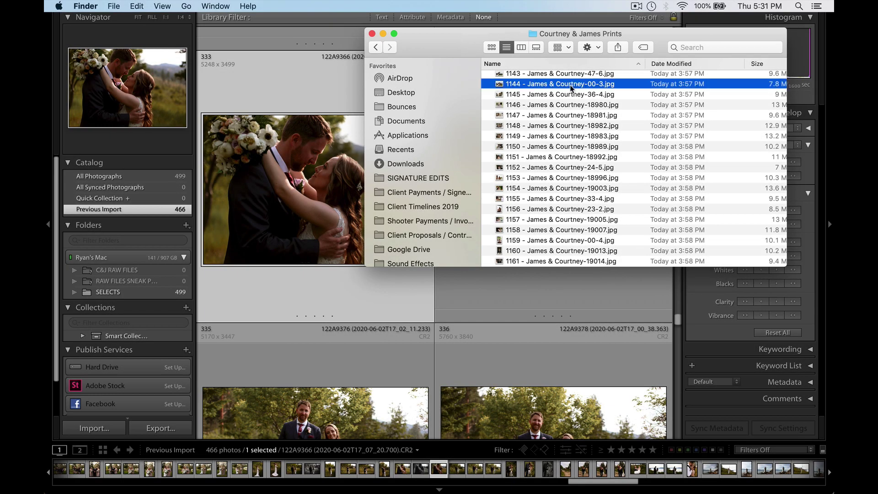
click(572, 128)
click(587, 191)
scroll(594, 198, down, 5)
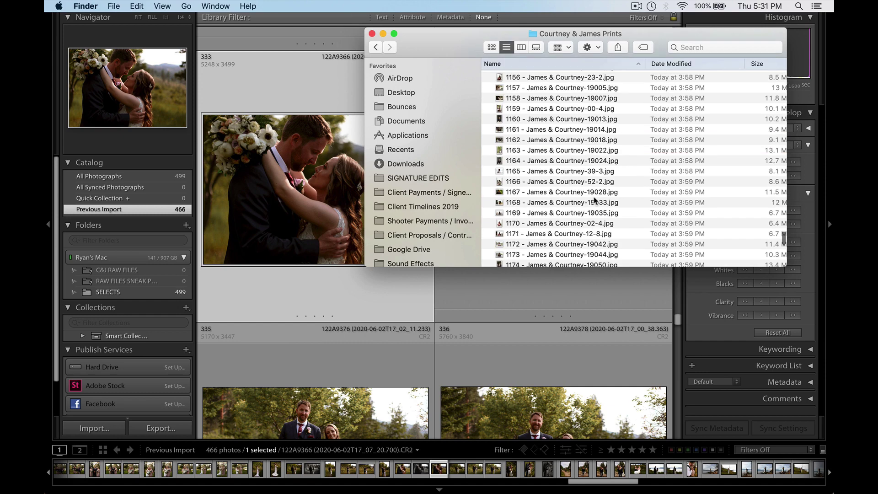
scroll(625, 112, up, 5)
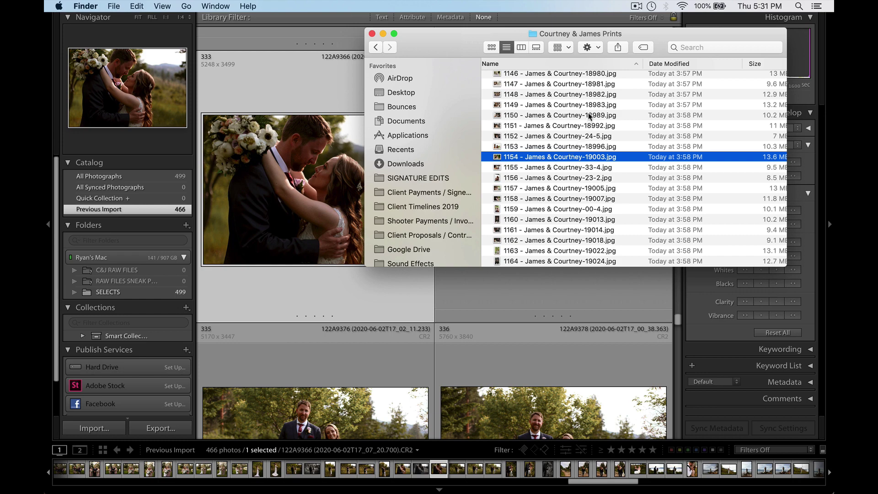
scroll(588, 132, up, 20)
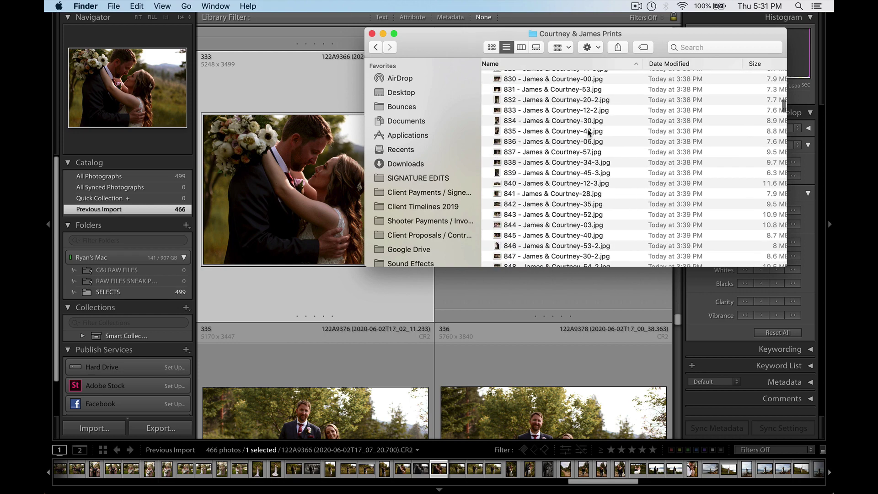
Select file 760 through 769, then file 777, checking the out-of-order names.
click(565, 80)
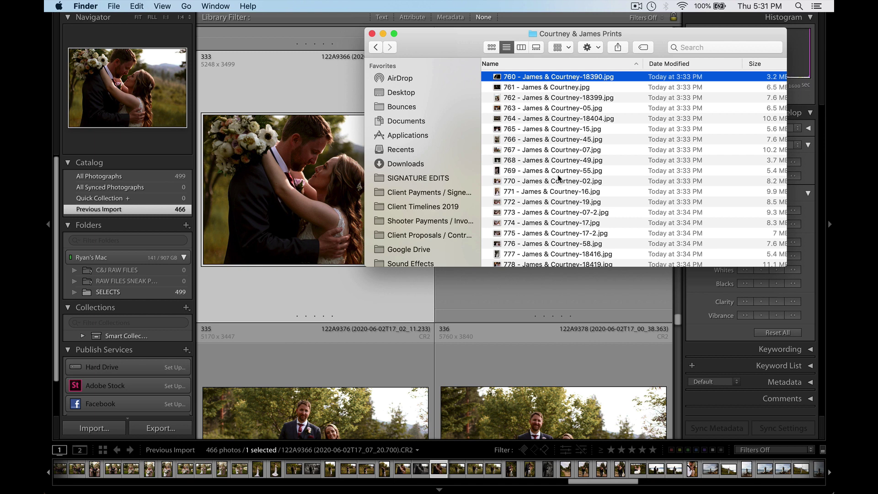
shift+click(570, 173)
scroll(646, 249, down, 5)
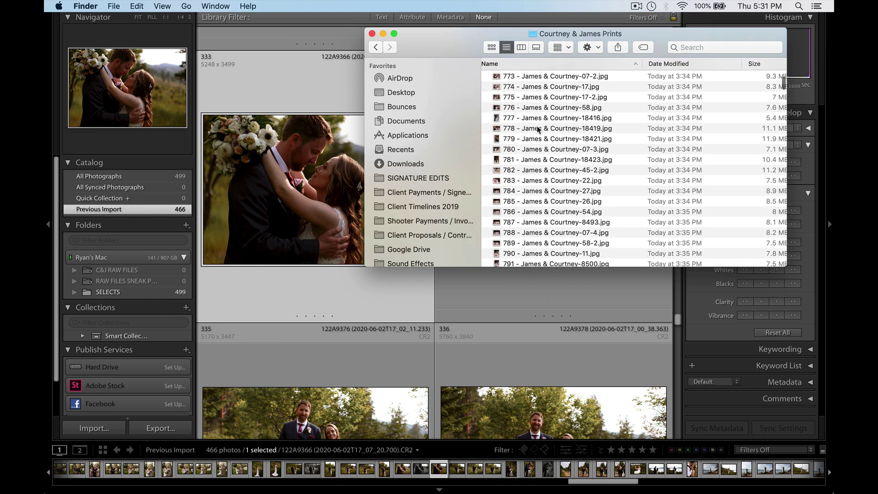
click(569, 118)
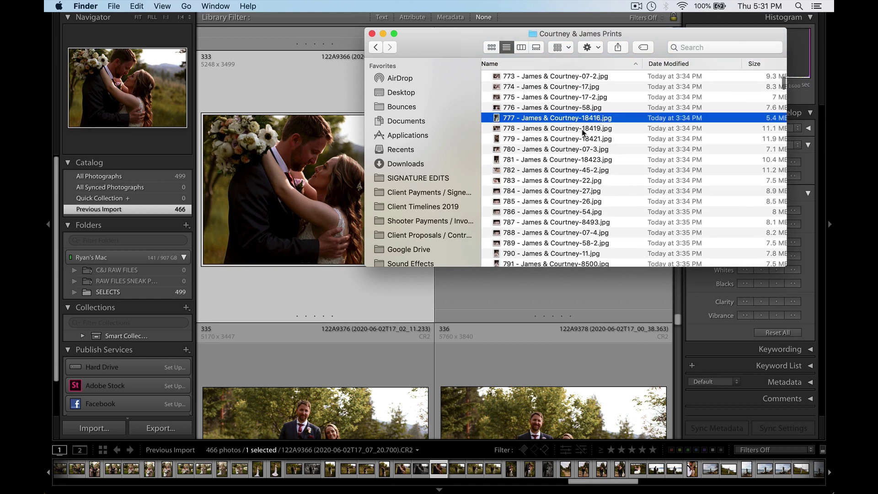
scroll(608, 219, down, 4)
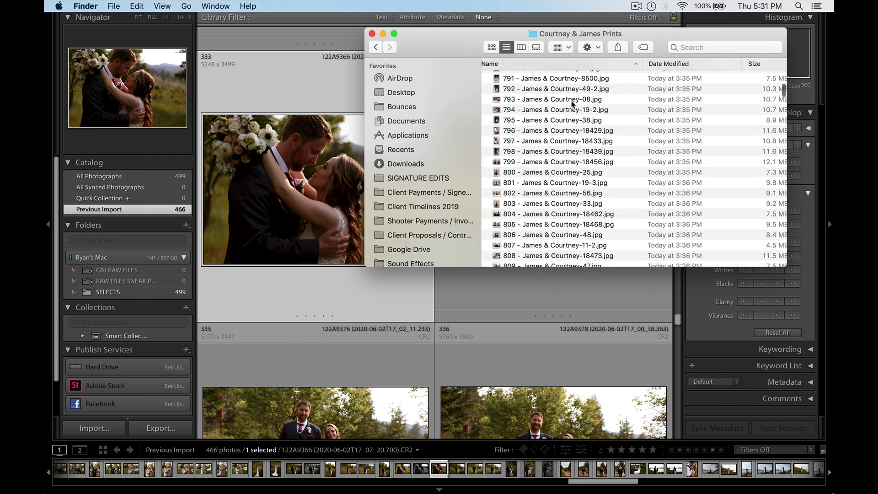
scroll(503, 138, up, 8)
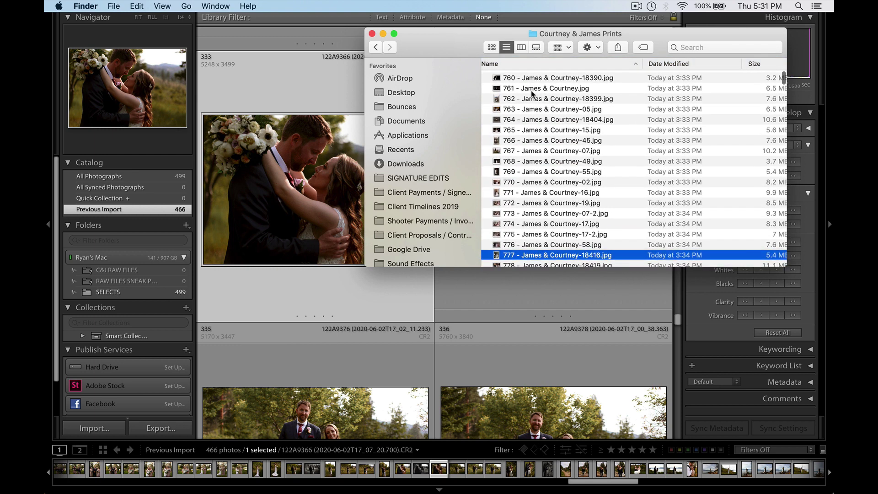
Select only file 760, start renaming it, then abandon the rename and select file 767.
click(513, 78)
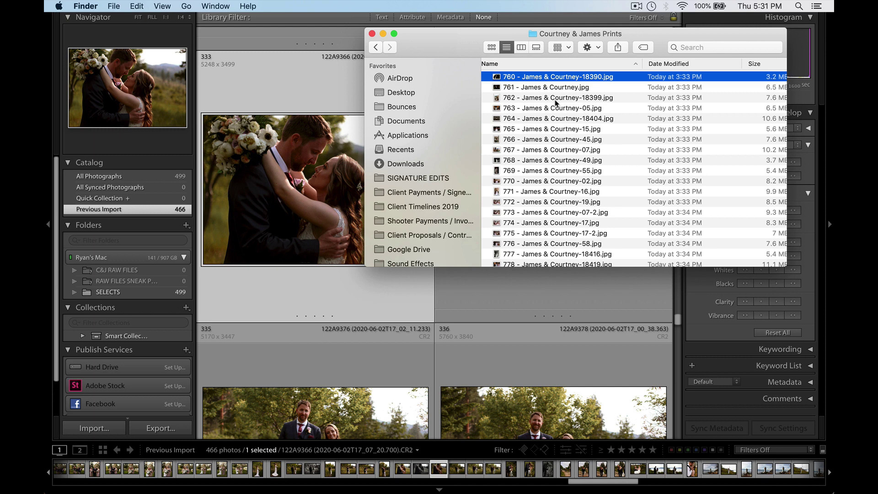
shift+click(543, 181)
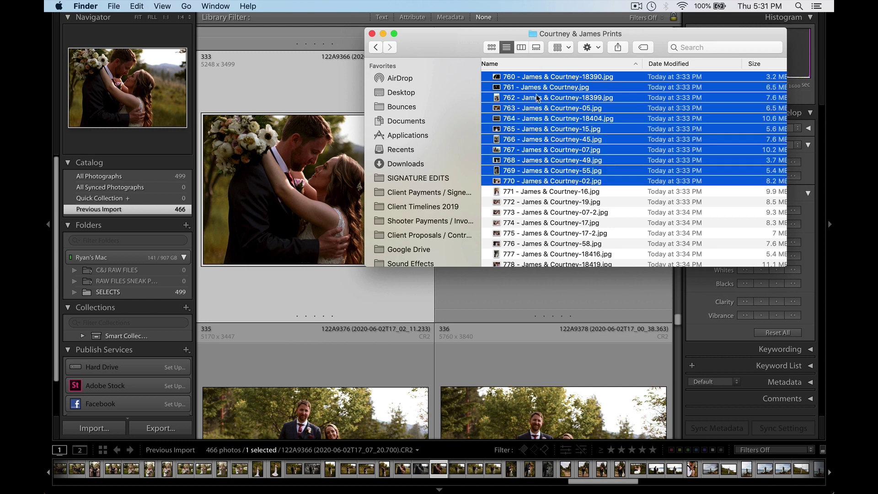
click(532, 79)
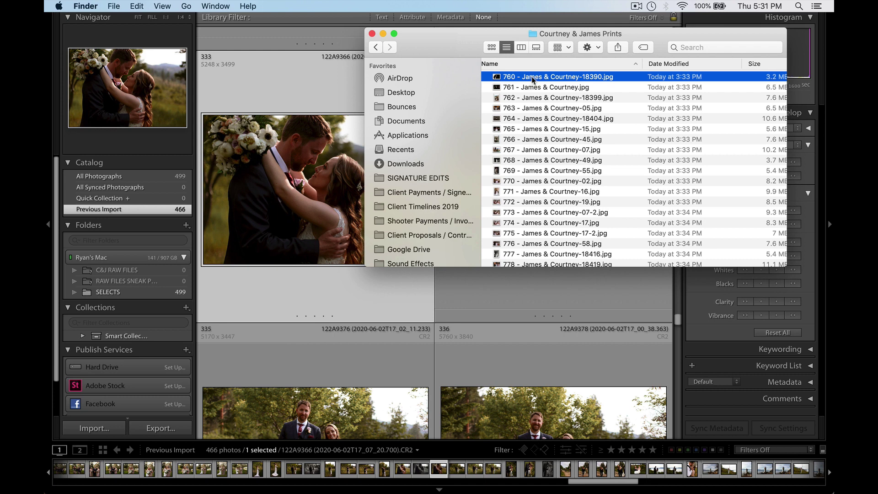
key(Return)
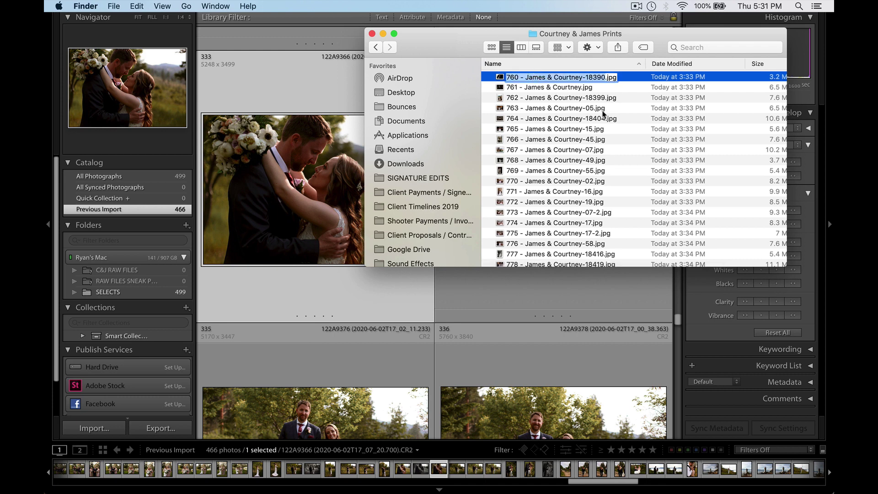
click(597, 151)
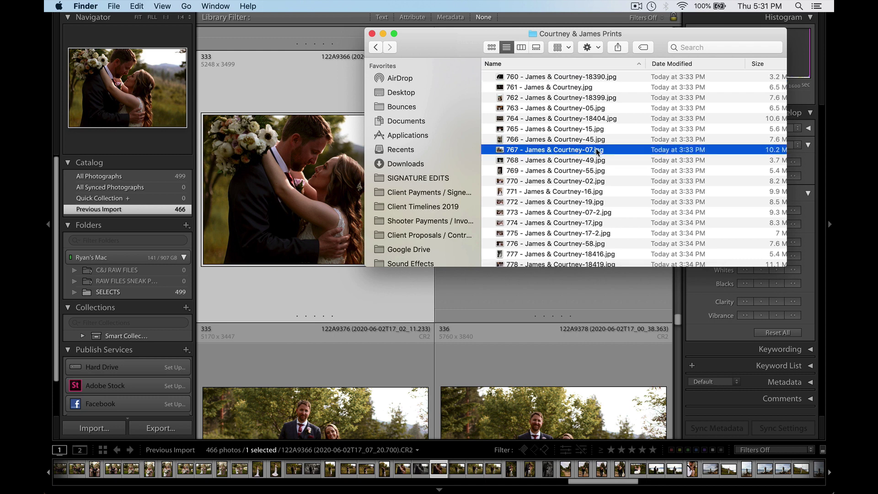
Visit XnView, then close Photo Mechanic's Rename Photos dialog and reopen the window overview.
key(ctrl+Up)
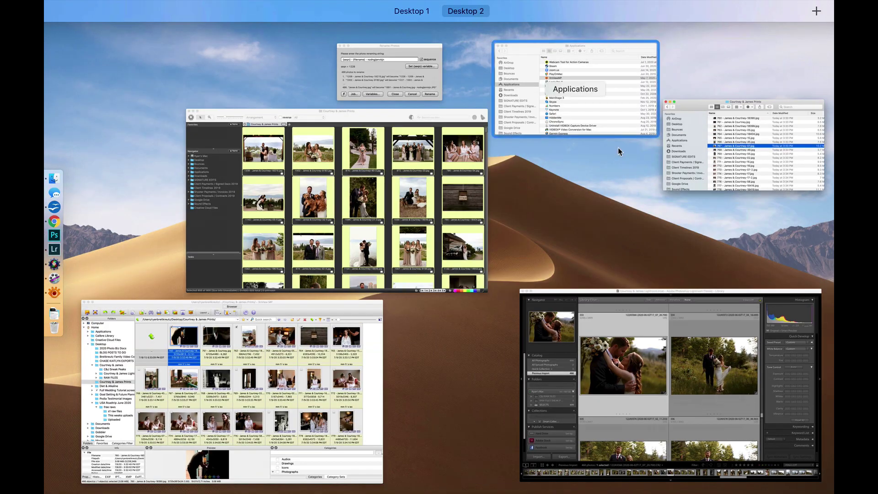
click(281, 377)
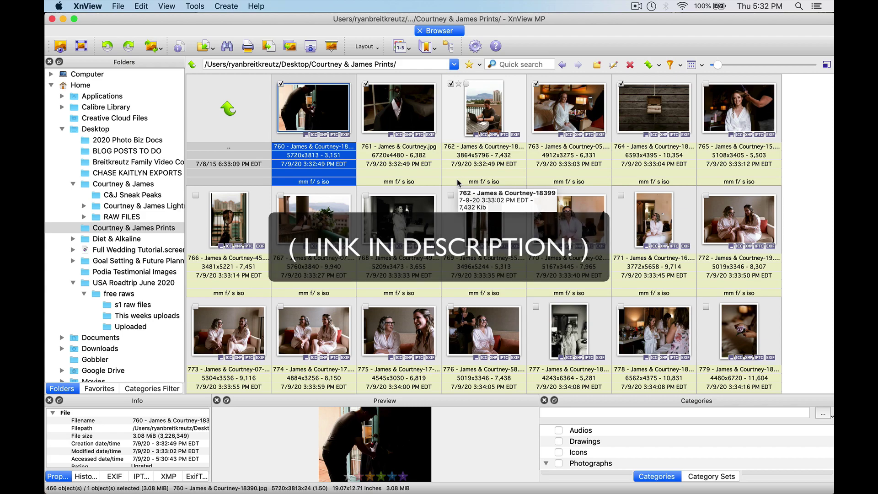
key(ctrl+Up)
click(389, 208)
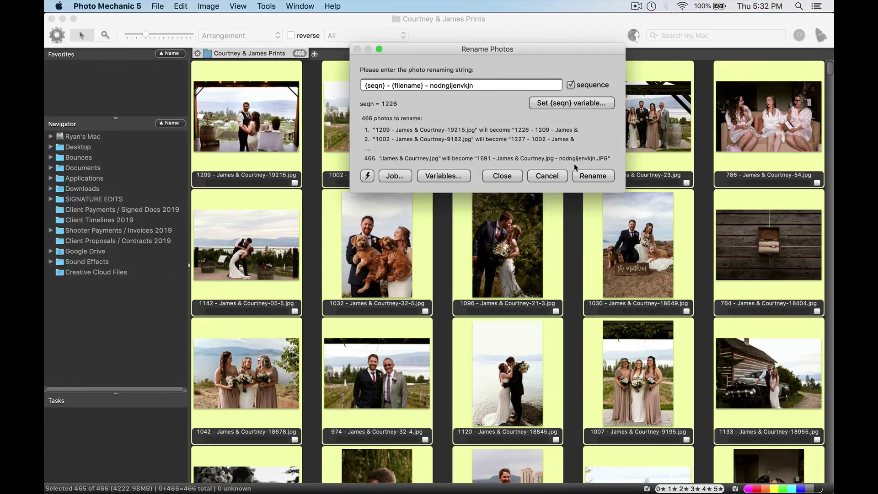
click(548, 175)
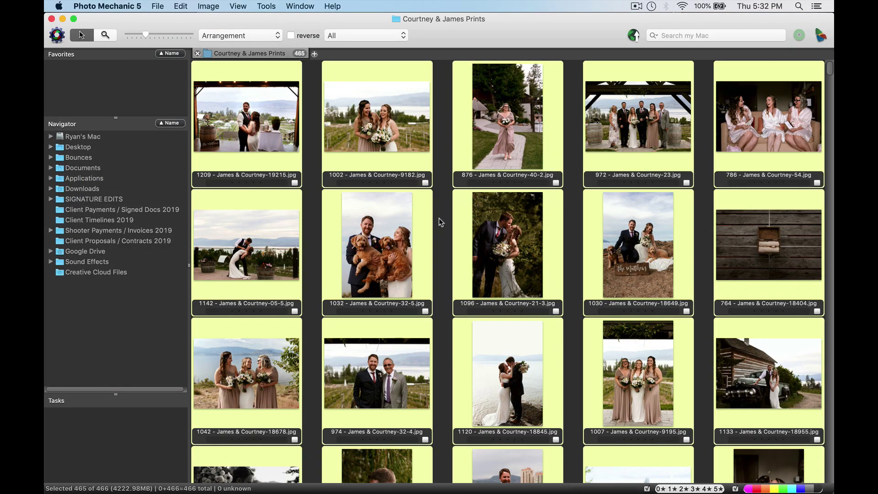
key(ctrl+Up)
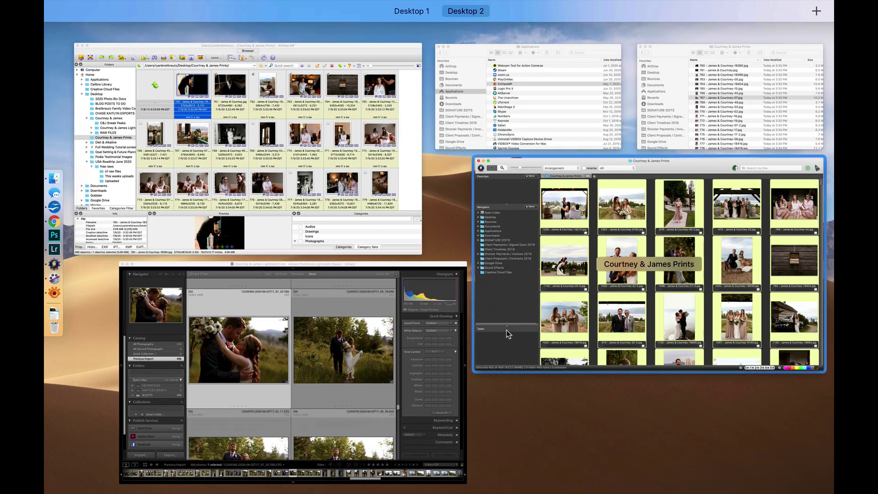
In XnView, open Courtney & James Prints, select all 466 photos and open the Tools menu.
click(301, 182)
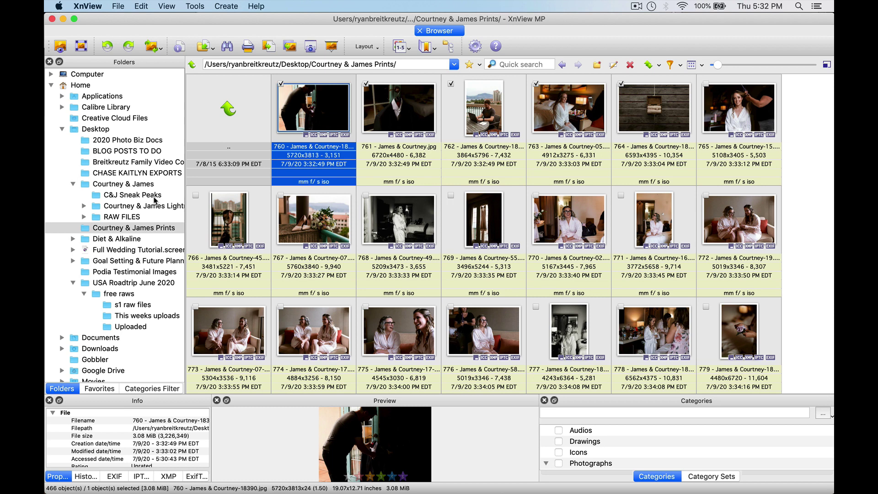
click(87, 230)
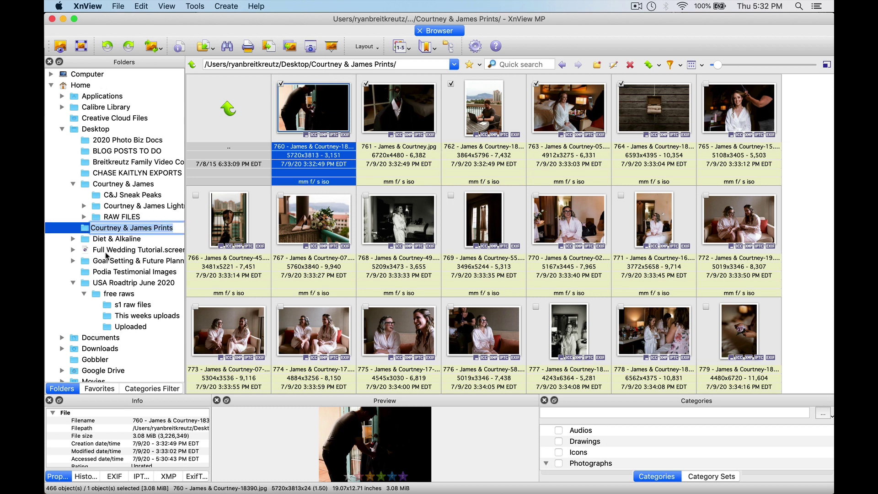
click(321, 103)
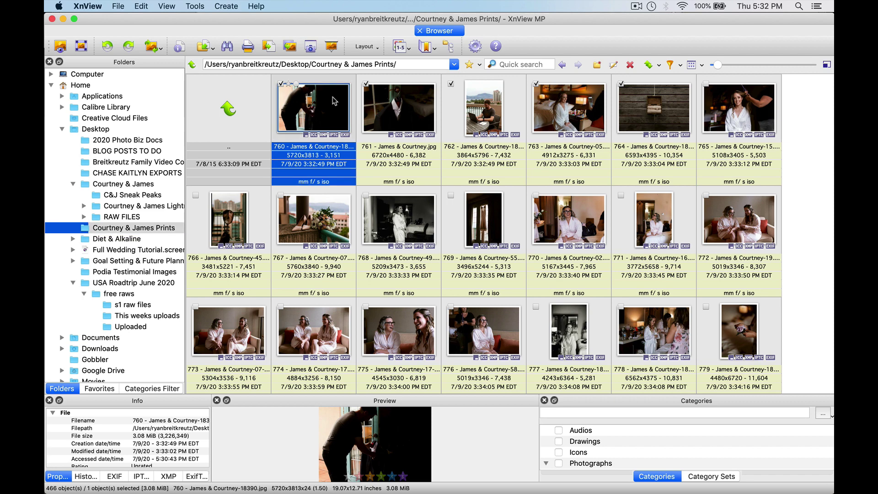
key(super+a)
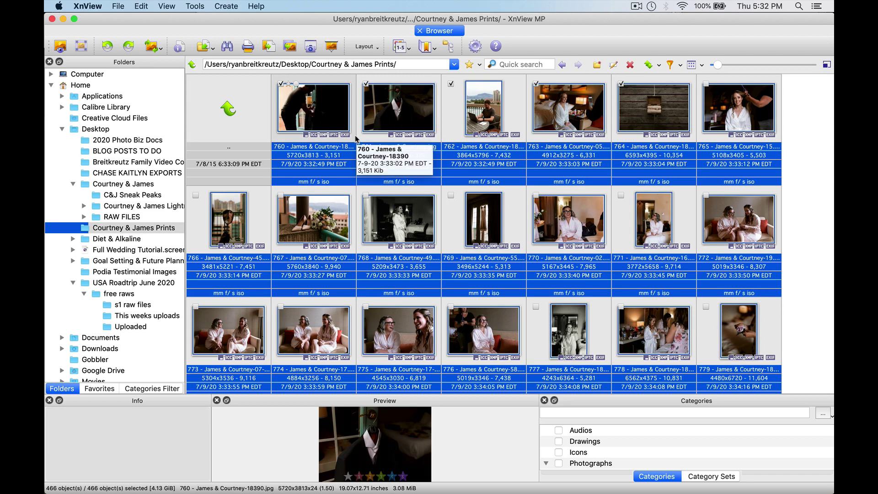
click(197, 6)
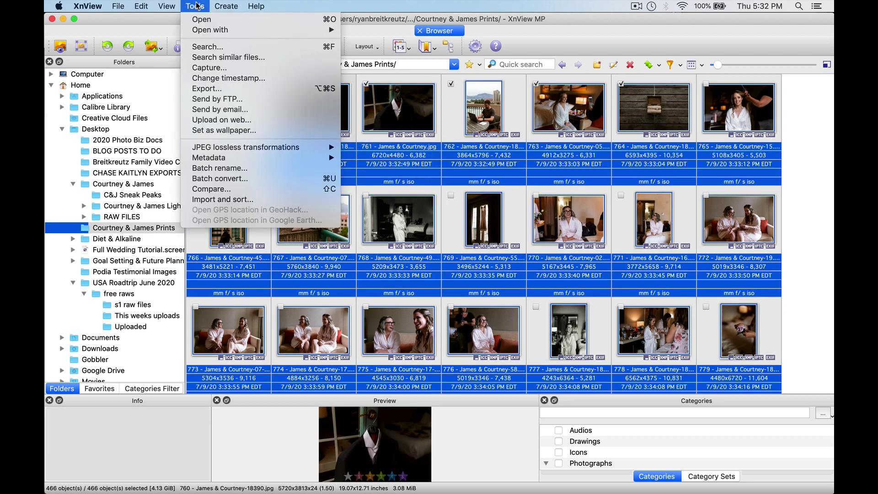
Start Batch rename and reduce the name template to 'James & Courtney', then check the preview.
click(235, 168)
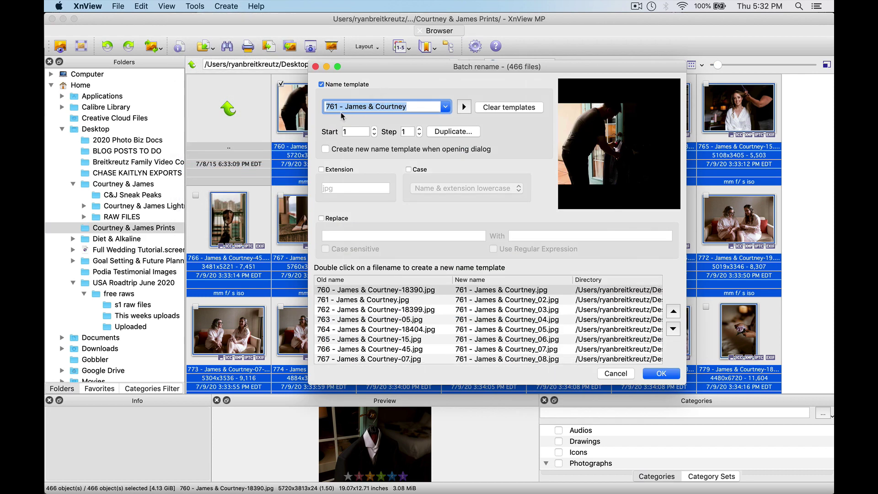
click(337, 106)
key(BackSpace)
key(BackSpace)
key(BackSpace)
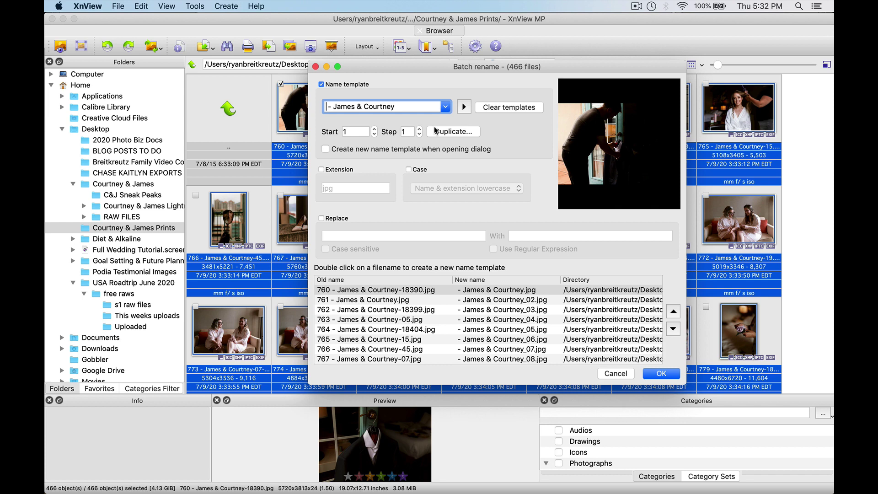
text(001)
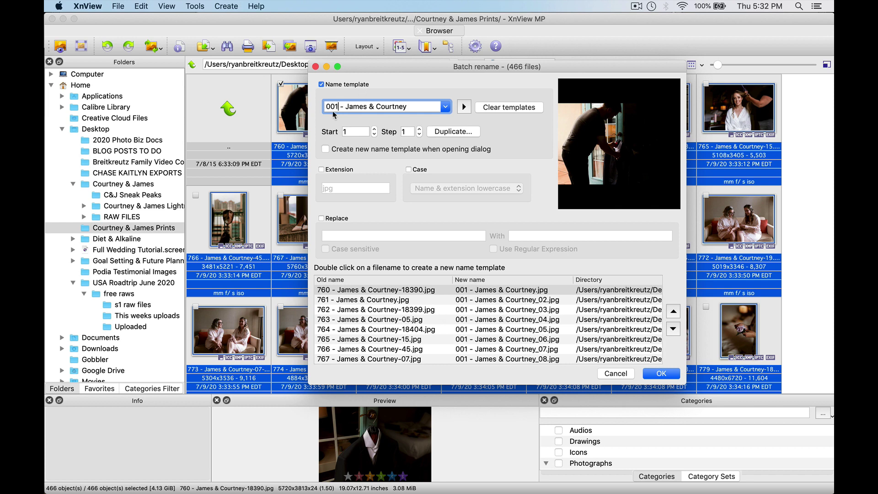
drag(345, 104, 315, 109)
key(BackSpace)
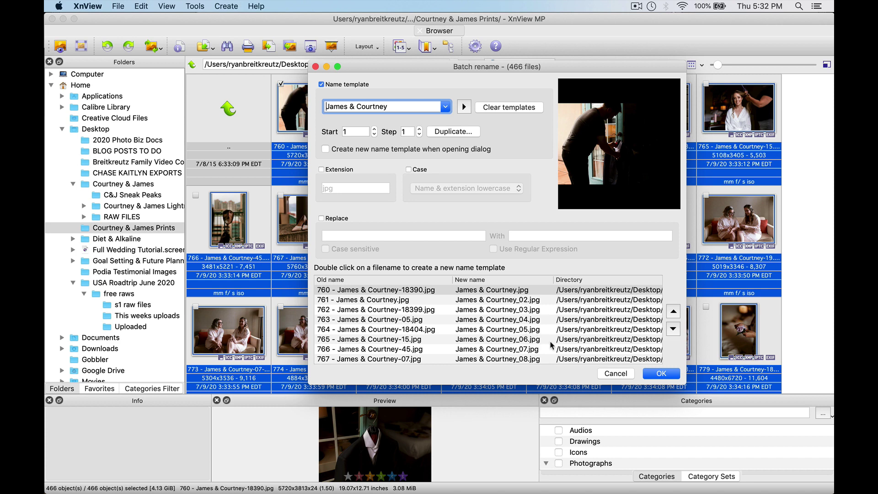
scroll(551, 345, down, 20)
scroll(552, 345, right, 5)
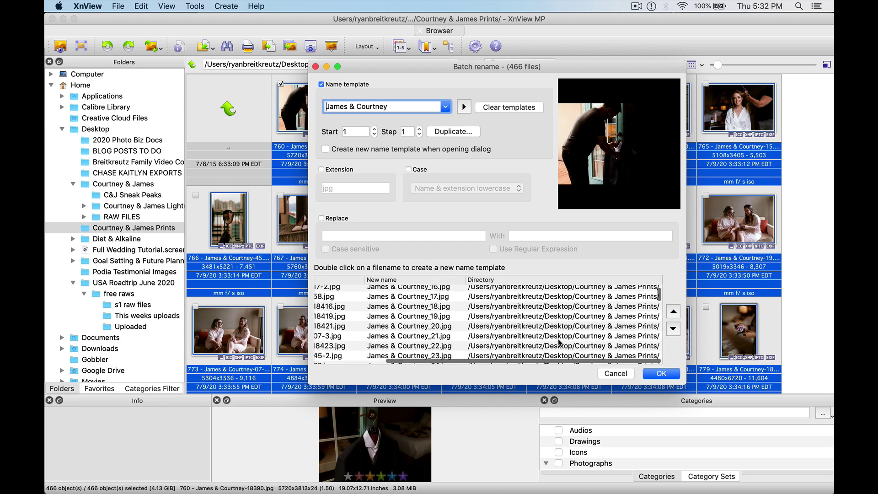
Try a template of the original filename plus ' Signature Edits', preview it, then cancel.
click(465, 107)
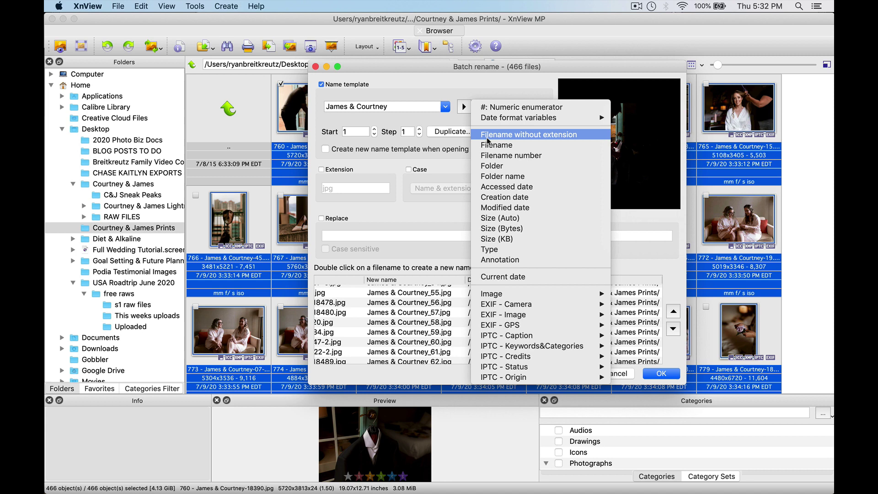
click(507, 145)
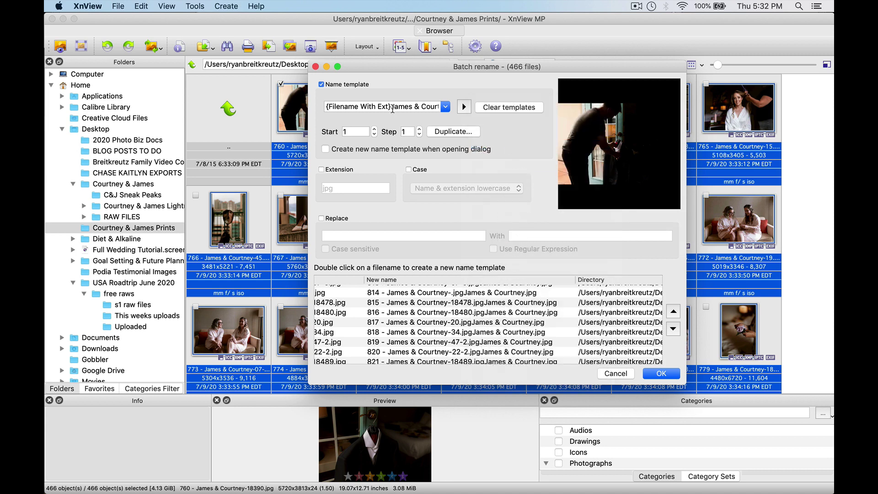
drag(392, 108, 490, 110)
key(BackSpace)
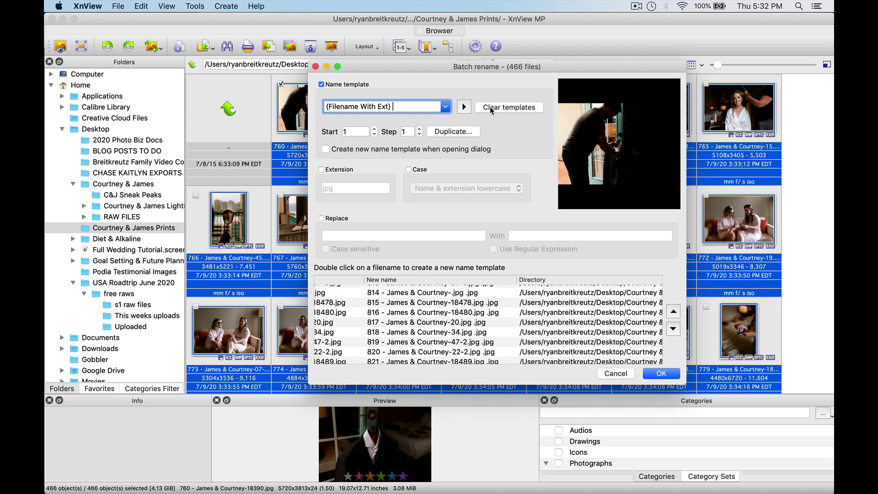
text(Signature Edits)
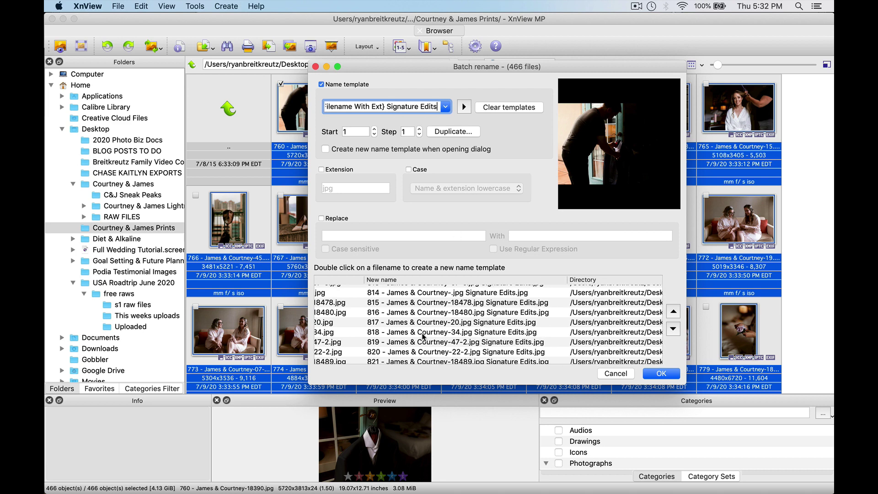
scroll(448, 316, down, 10)
scroll(448, 316, right, 5)
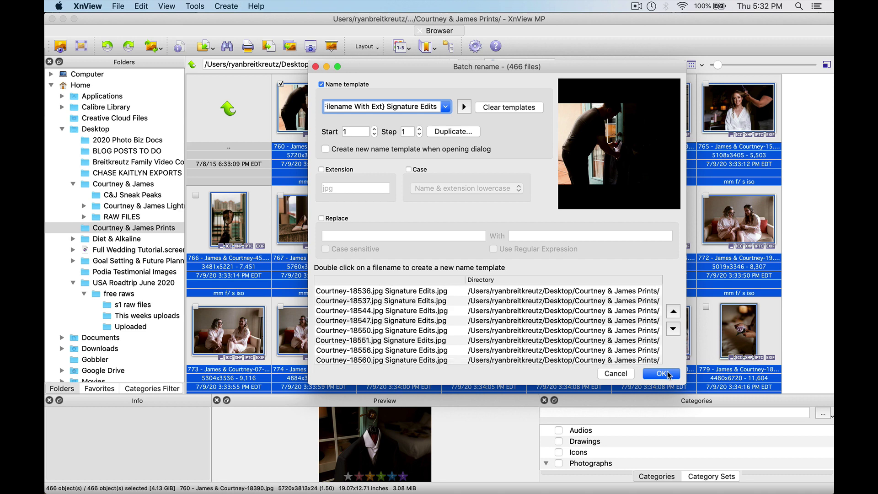
click(615, 374)
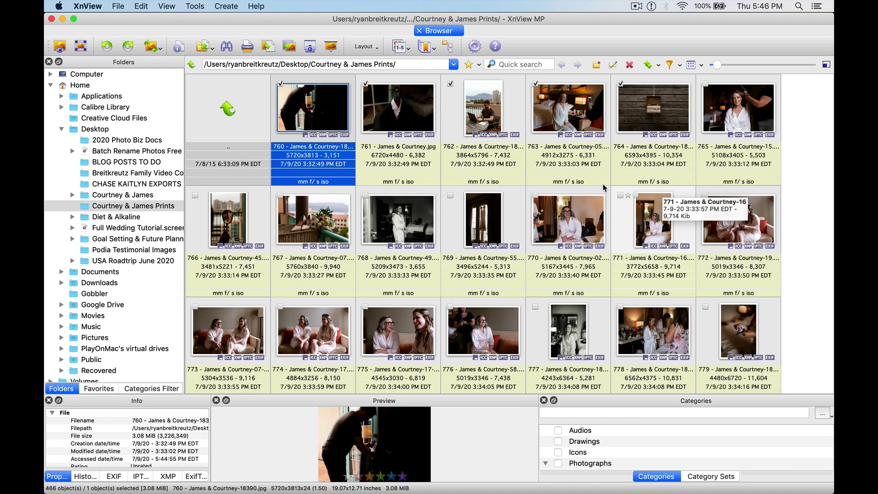
Scroll through the Courtney & James Prints thumbnails and back to the top.
scroll(683, 298, down, 15)
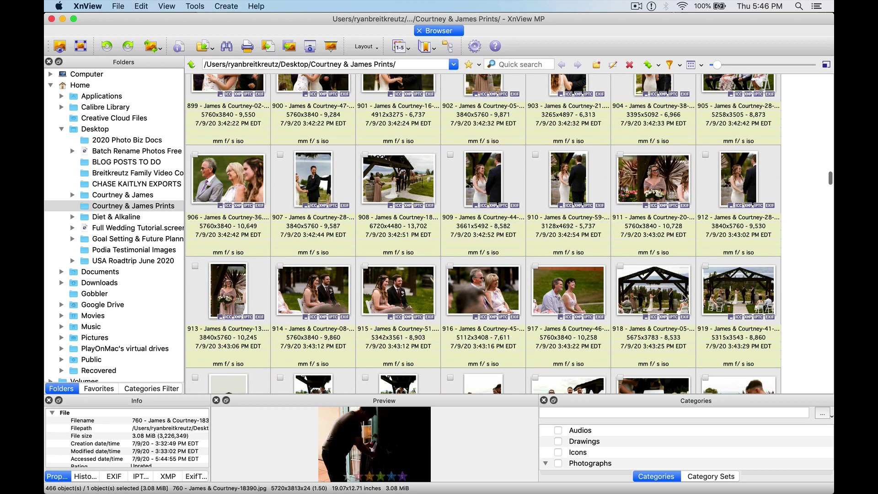
scroll(684, 297, up, 15)
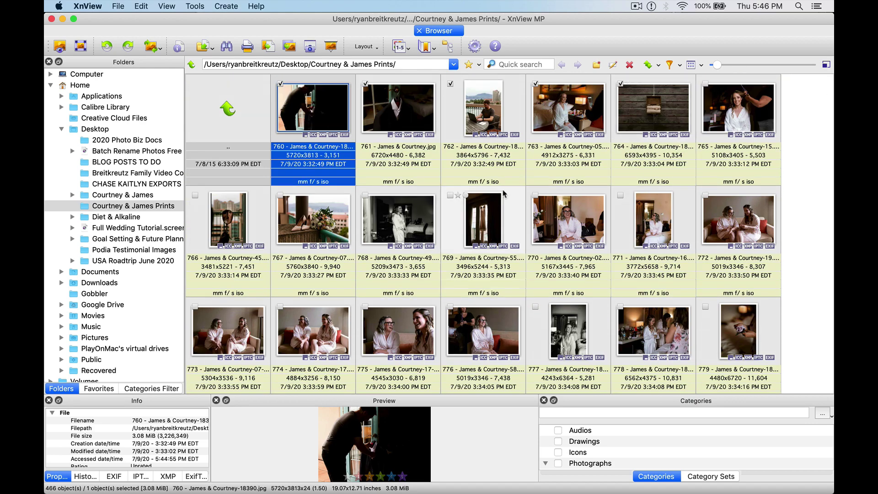
scroll(633, 218, down, 9)
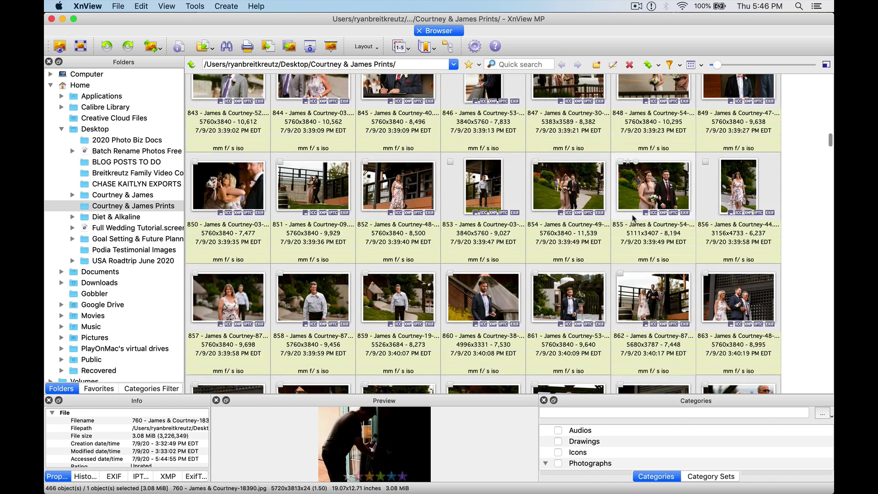
scroll(633, 219, up, 9)
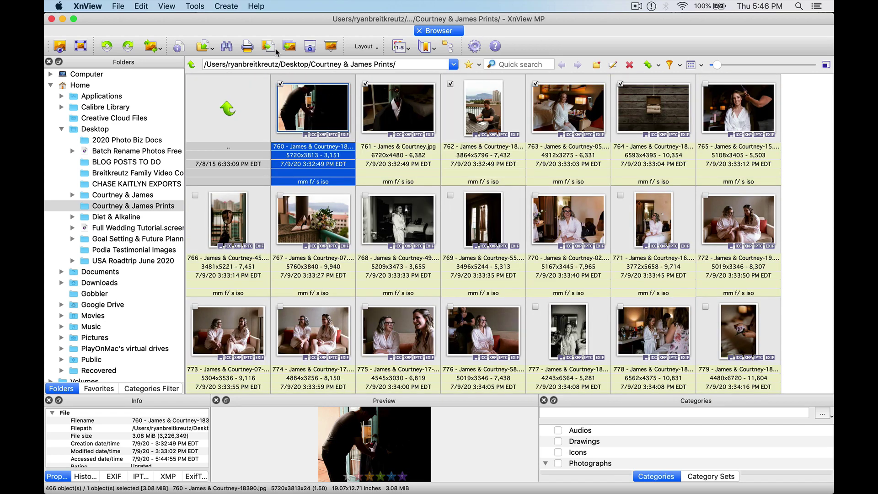
scroll(320, 138, down, 20)
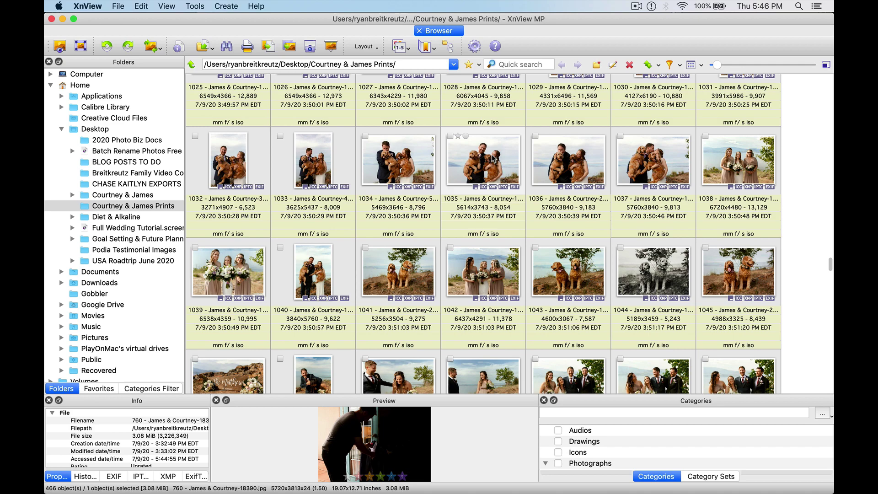
scroll(459, 288, up, 9)
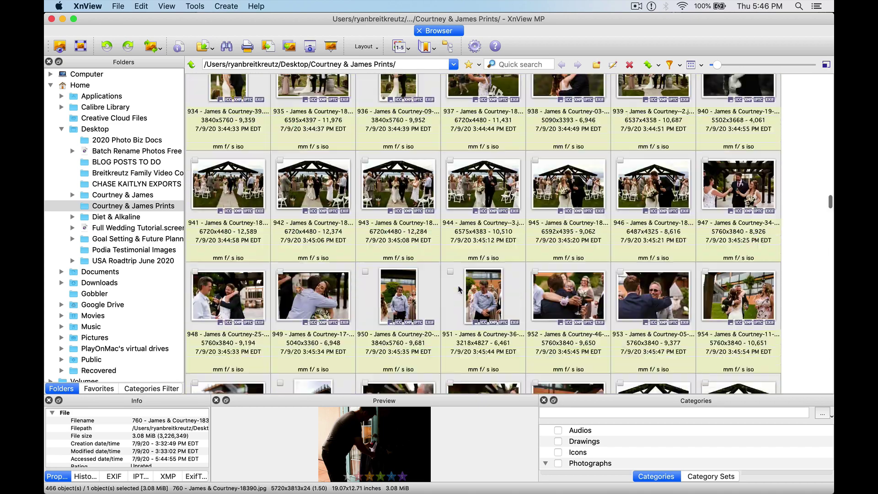
scroll(459, 289, up, 16)
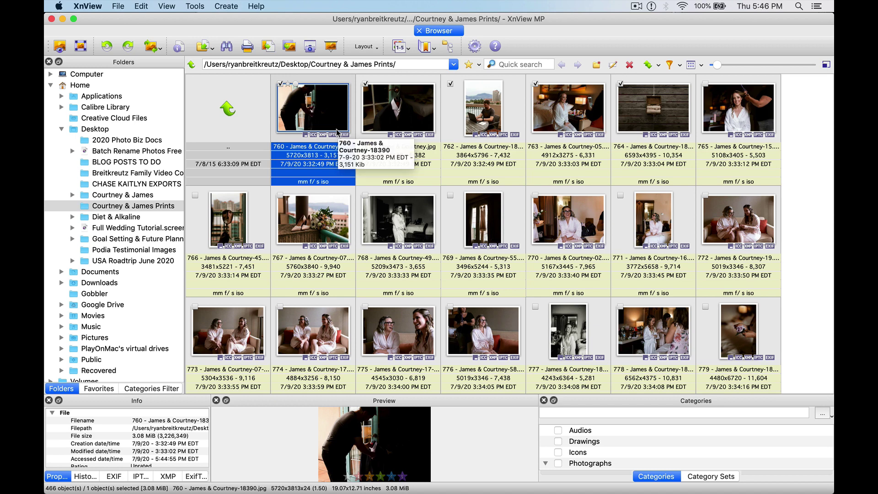
Select all 466 photos and sort the thumbnails by Created Date.
key(super+a)
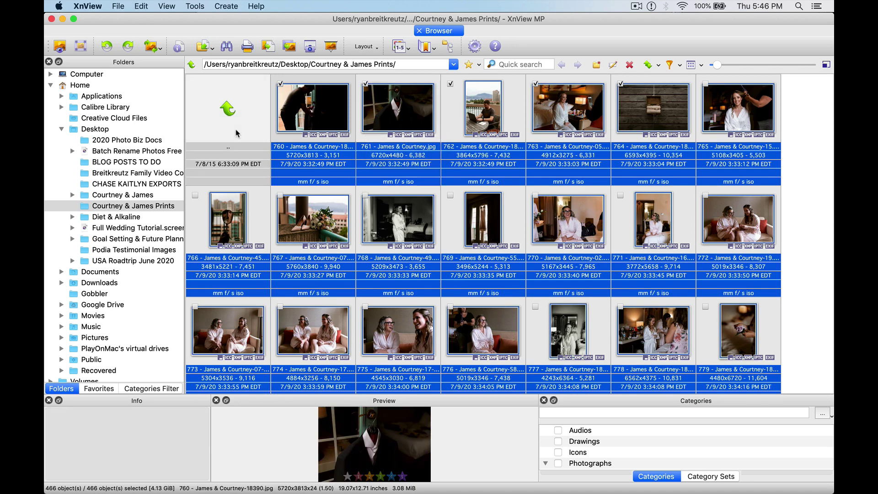
click(166, 6)
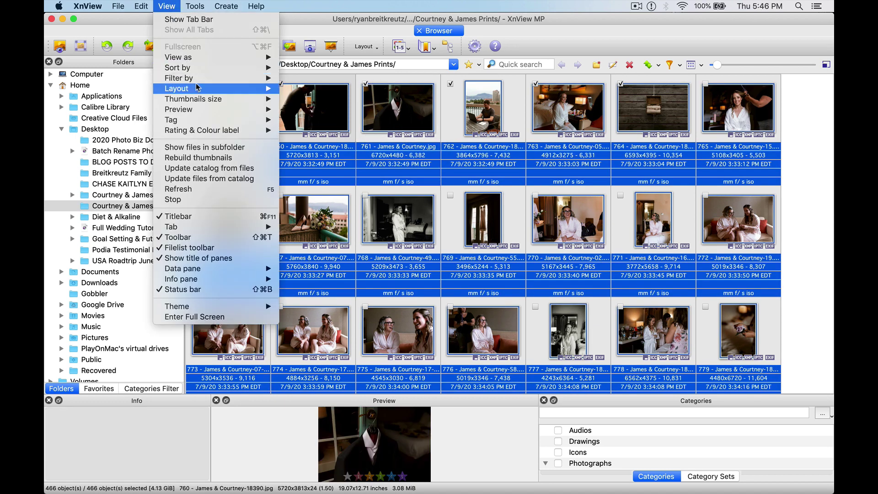
mouse_move(213, 67)
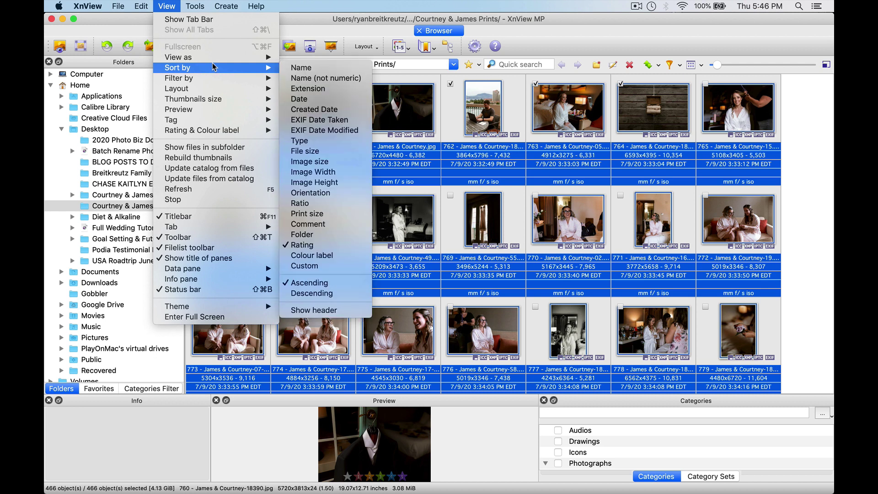
click(328, 114)
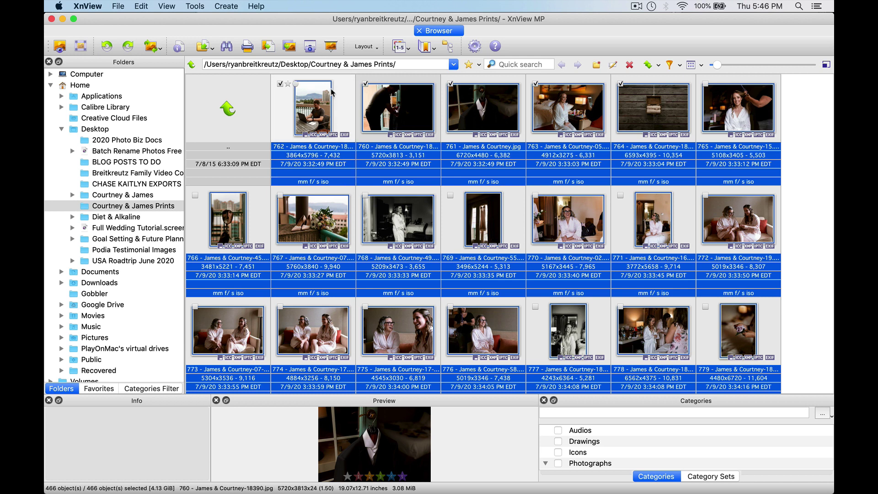
Glance at the Tools menu without choosing anything, then bring up the overview of all windows.
click(206, 4)
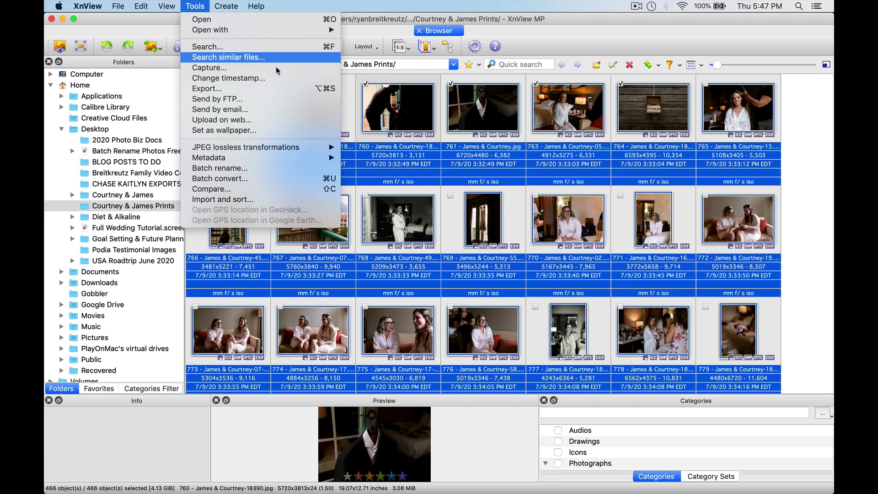
click(354, 8)
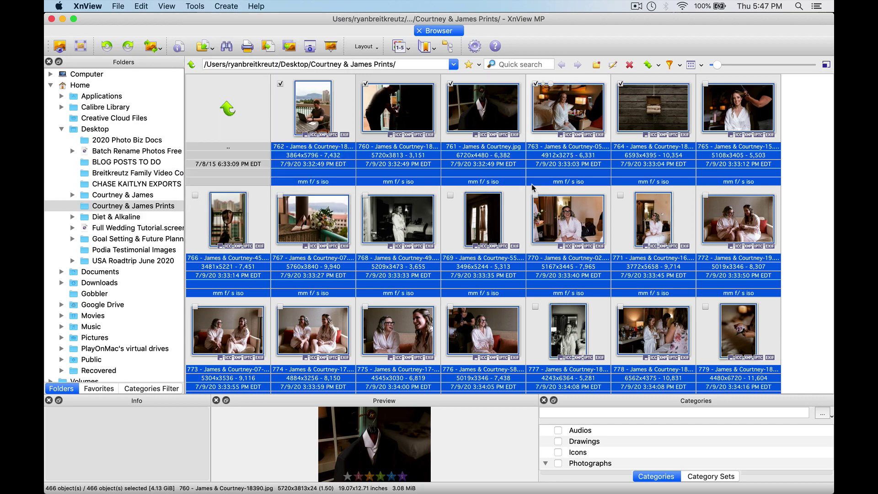
scroll(532, 188, down, 20)
scroll(532, 187, up, 20)
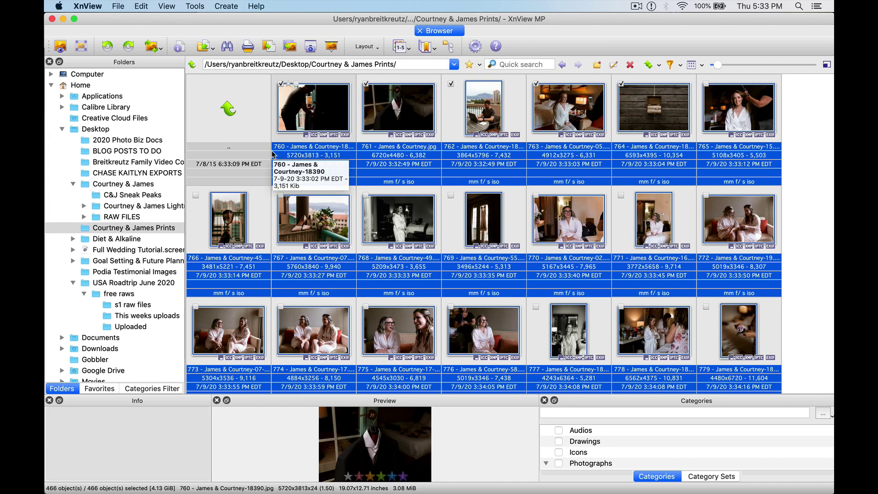
key(ctrl+Up)
click(373, 100)
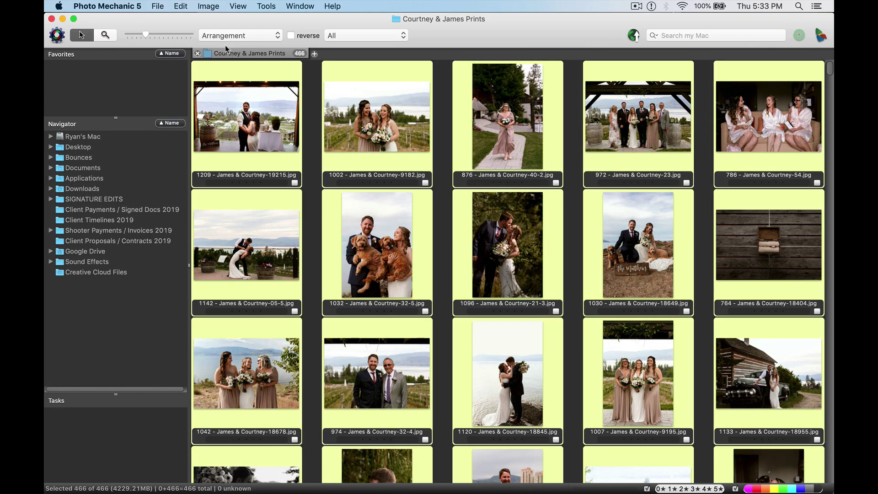
click(156, 6)
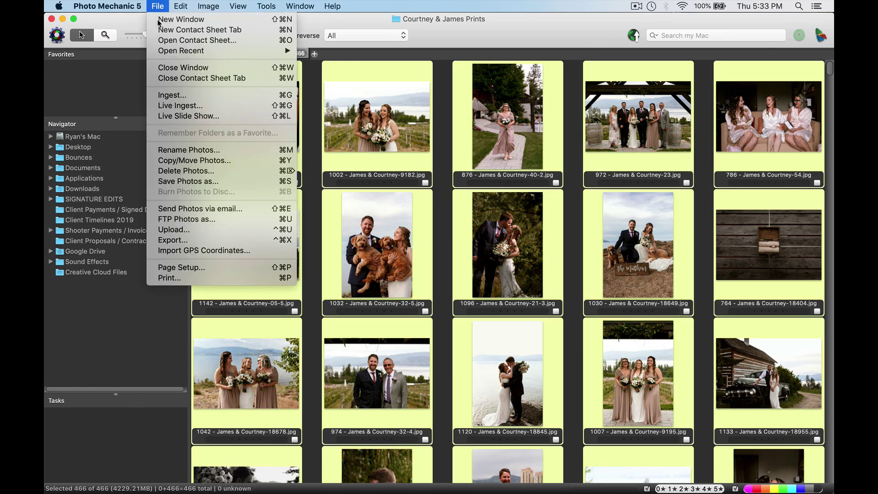
click(206, 147)
click(546, 103)
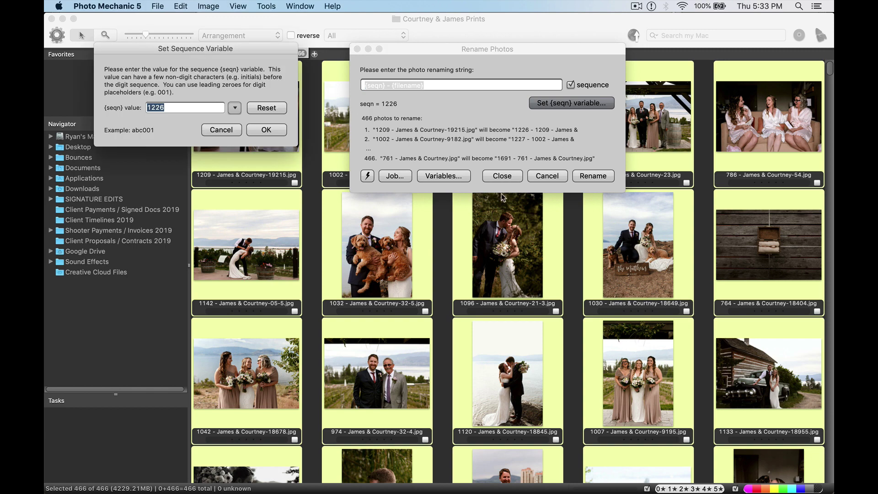
click(231, 131)
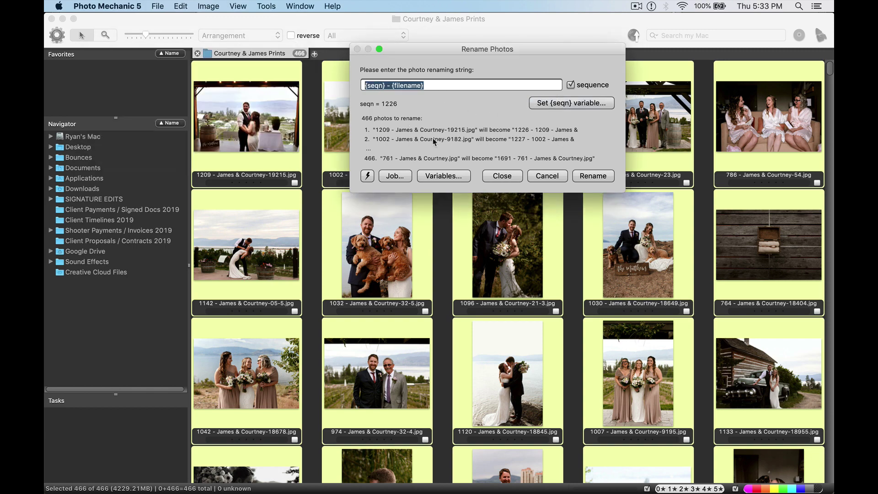
click(436, 177)
drag(208, 126, 187, 53)
click(127, 42)
click(546, 177)
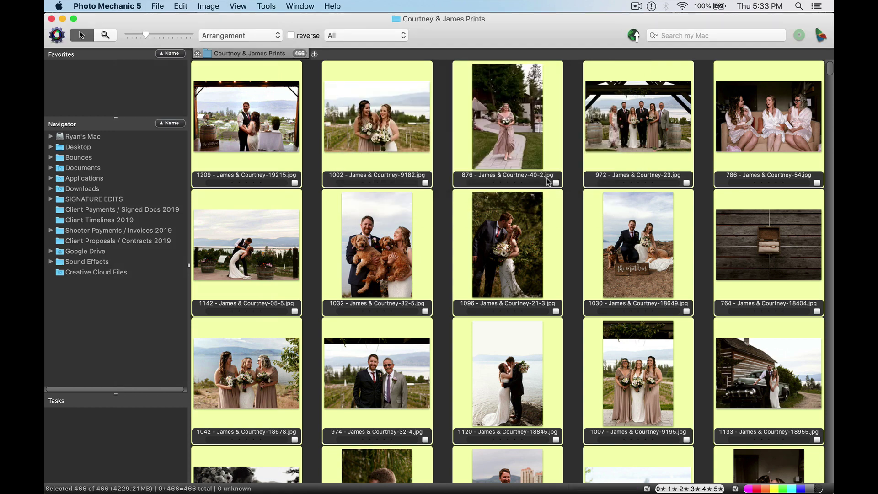
mouse_move(620, 223)
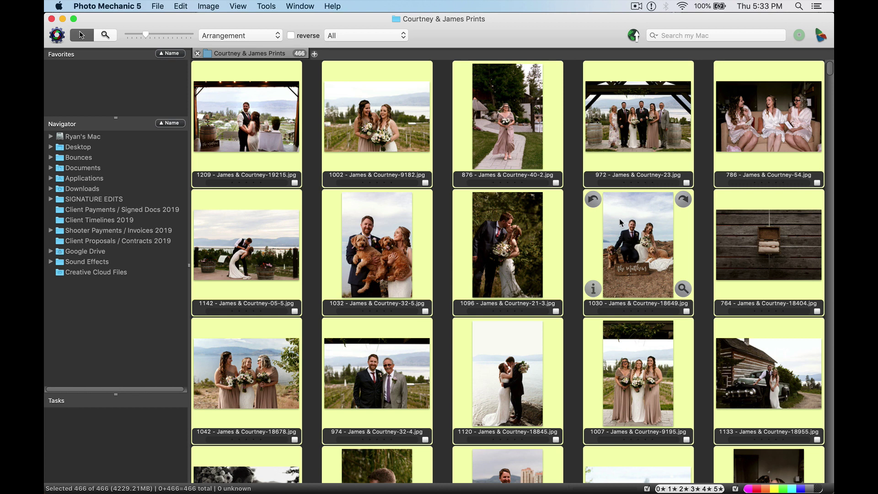